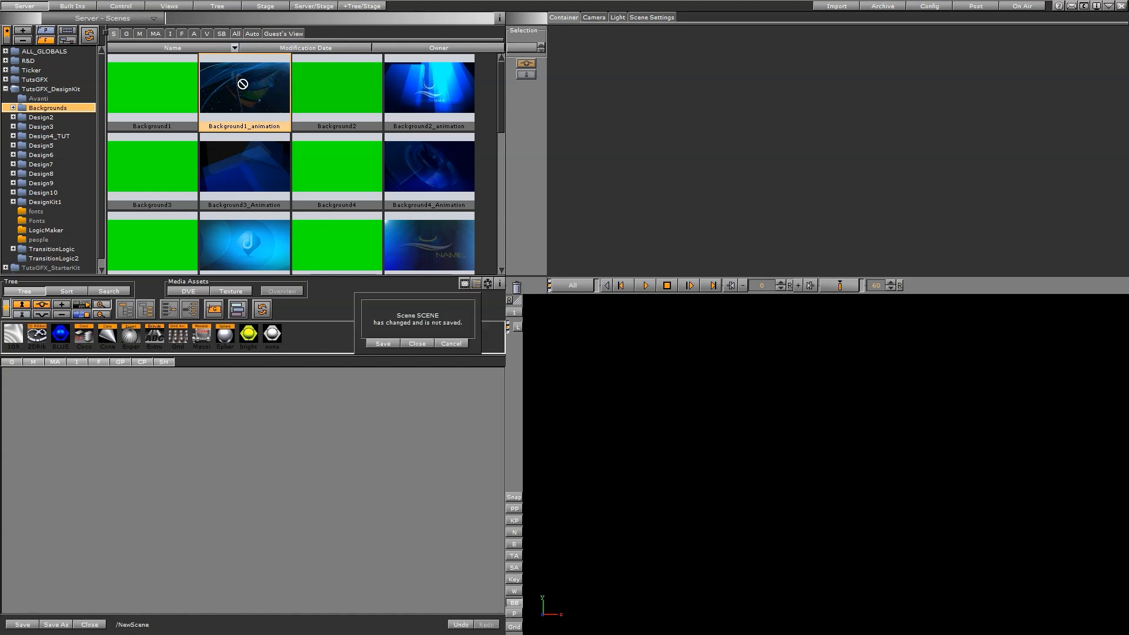
# Open the Background1_animation scene without saving the current one and examine its mask, Background, flares and logo container branches.
pyautogui.click(421, 344)
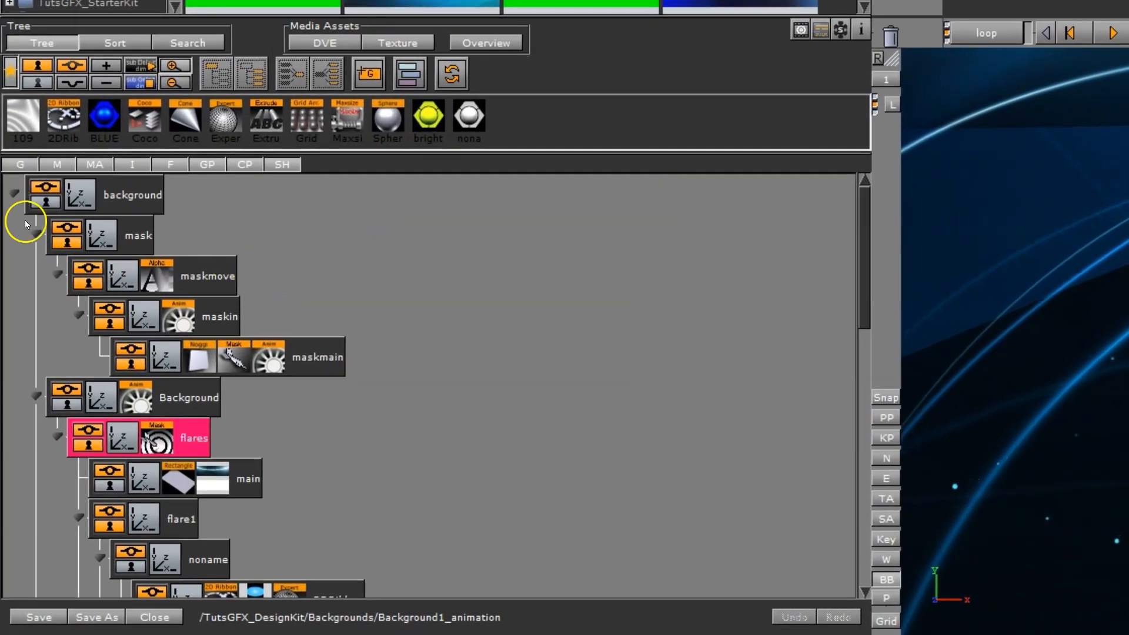
pyautogui.click(37, 233)
pyautogui.click(36, 276)
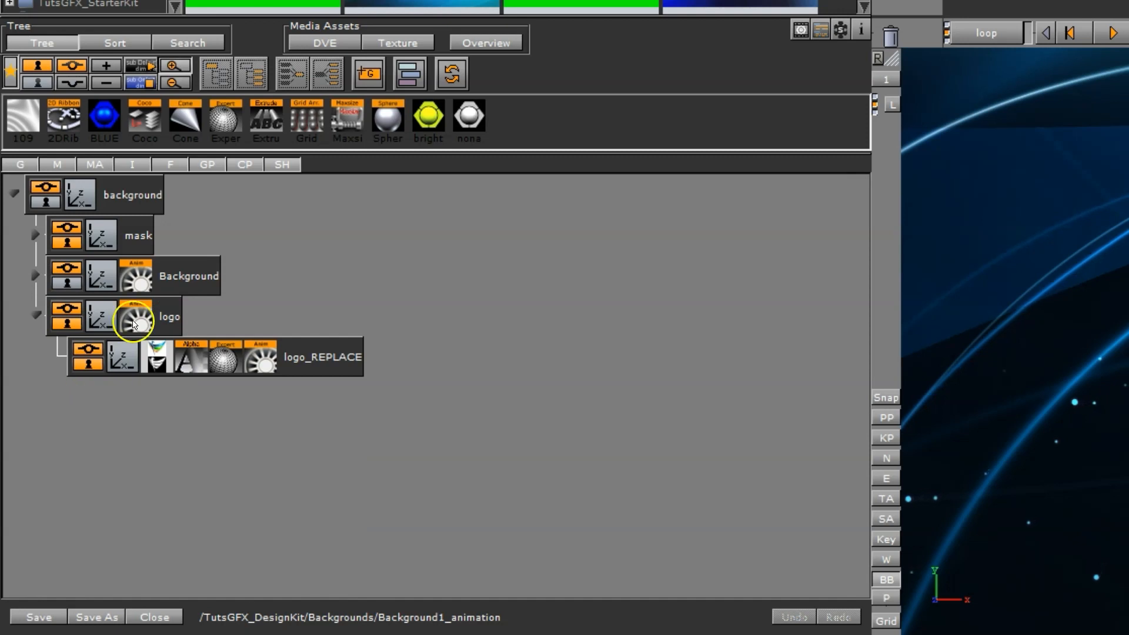
pyautogui.click(34, 235)
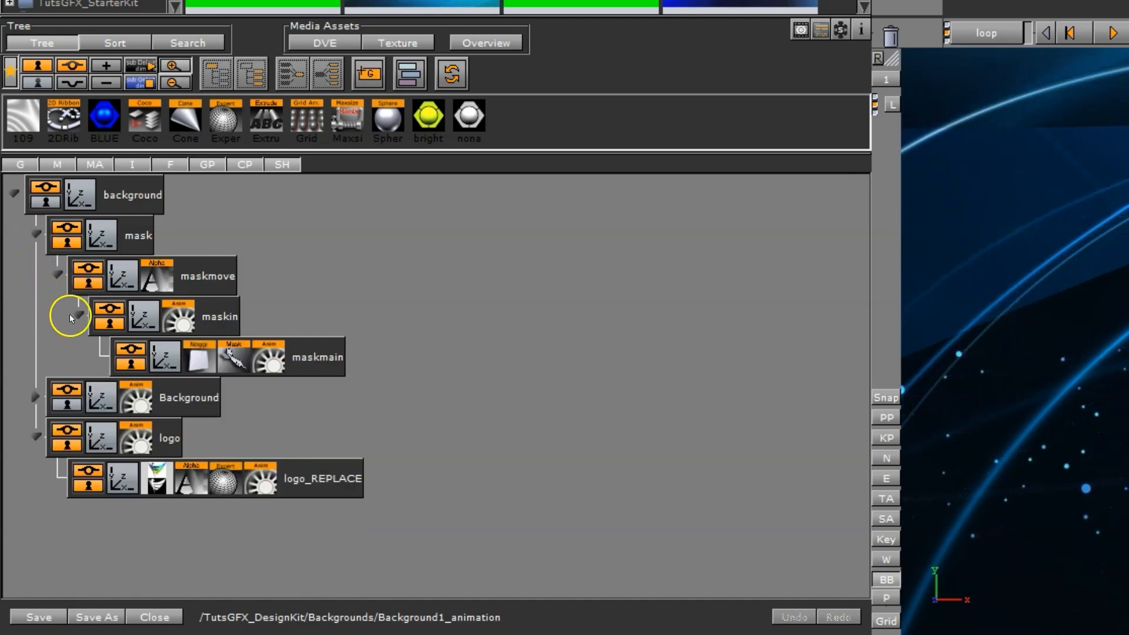
pyautogui.click(35, 396)
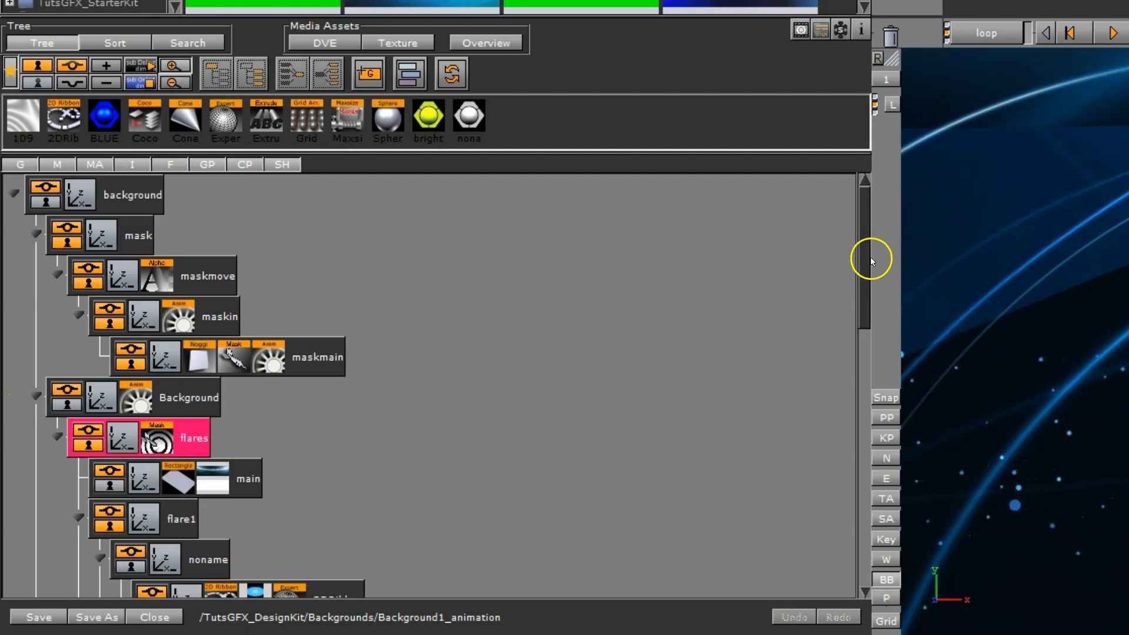
pyautogui.moveTo(864, 257); pyautogui.dragTo(856, 355)
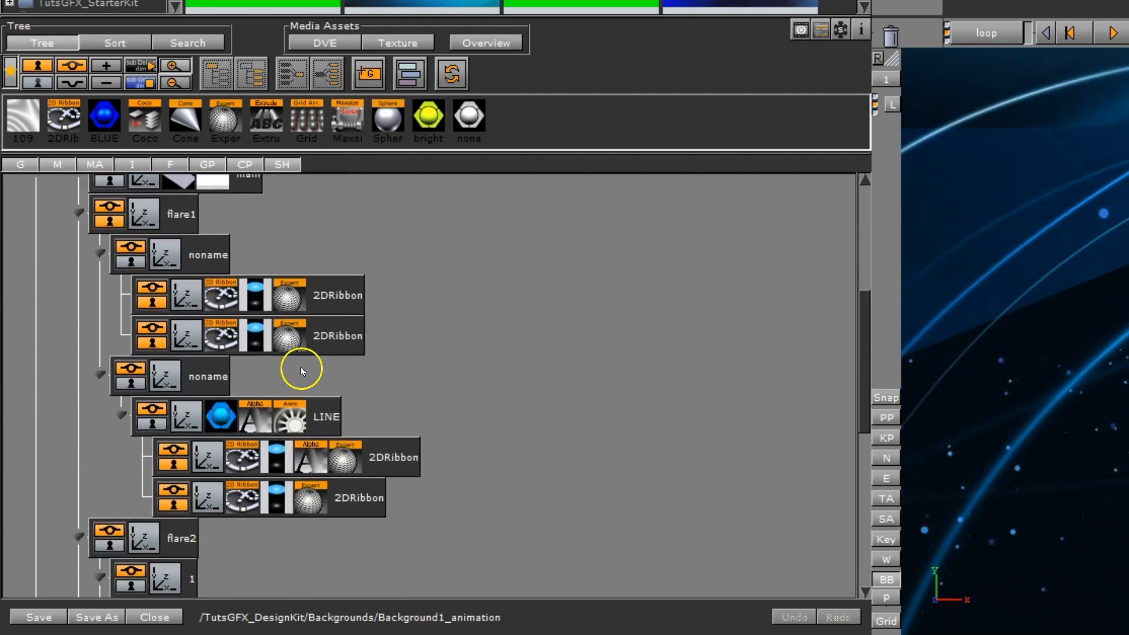
pyautogui.click(75, 214)
pyautogui.scroll(10, 866, 327)
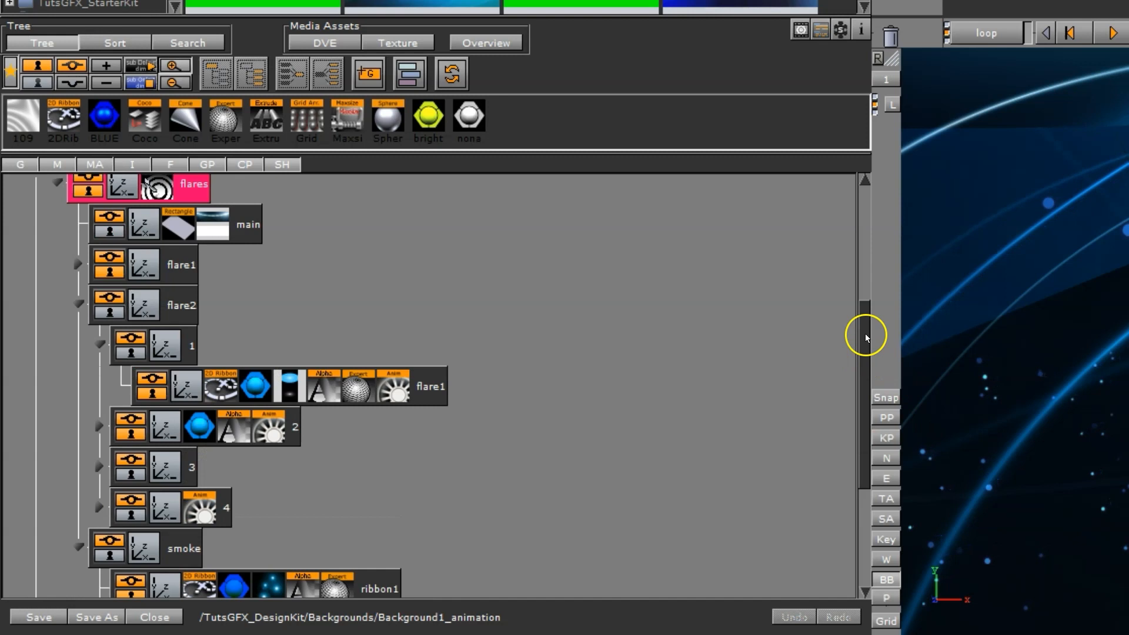
pyautogui.click(14, 195)
# Close the Background1_animation scene without saving and add a group container to the empty scene tree.
pyautogui.click(176, 618)
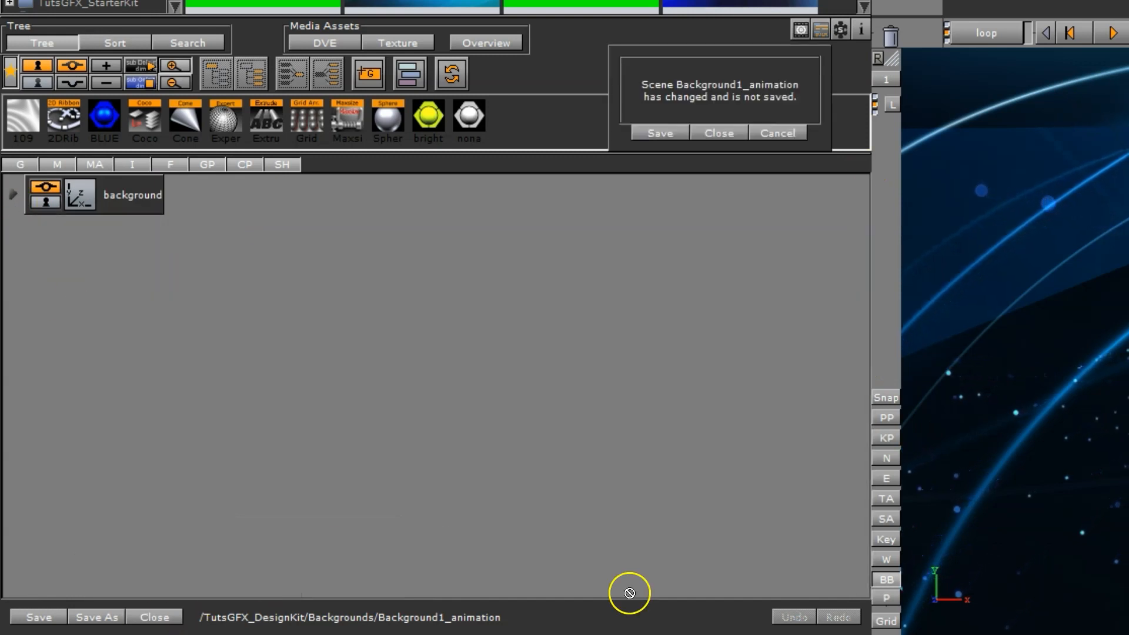
pyautogui.click(716, 135)
pyautogui.moveTo(368, 73); pyautogui.dragTo(171, 310)
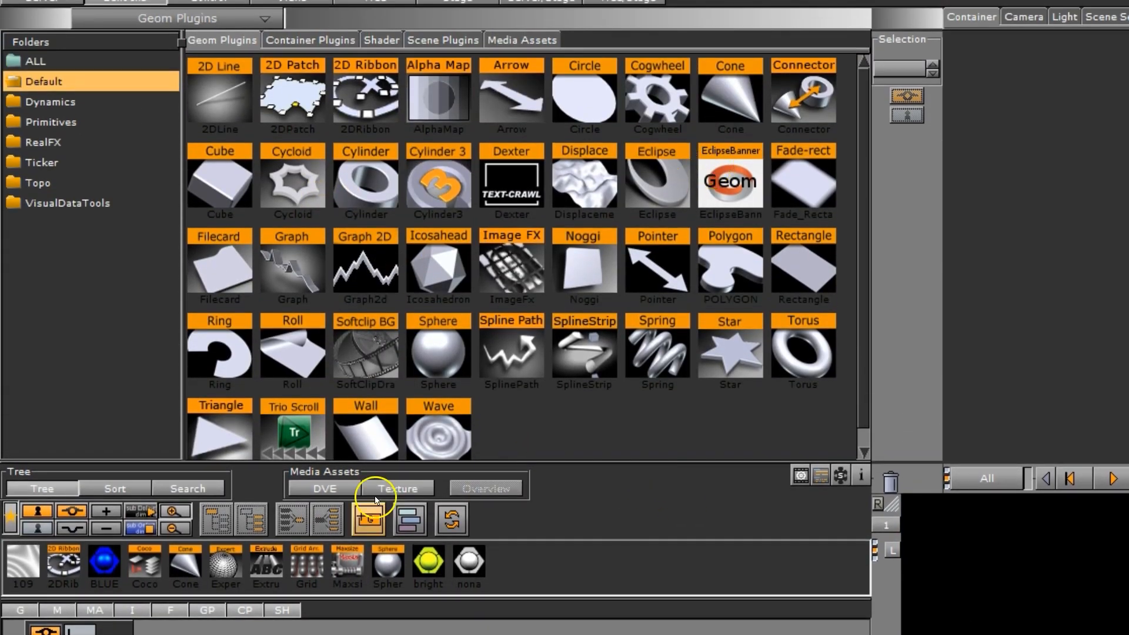
# Add a Sphere container to the scene tree and nest it under the group container.
pyautogui.moveTo(440, 356); pyautogui.dragTo(61, 435)
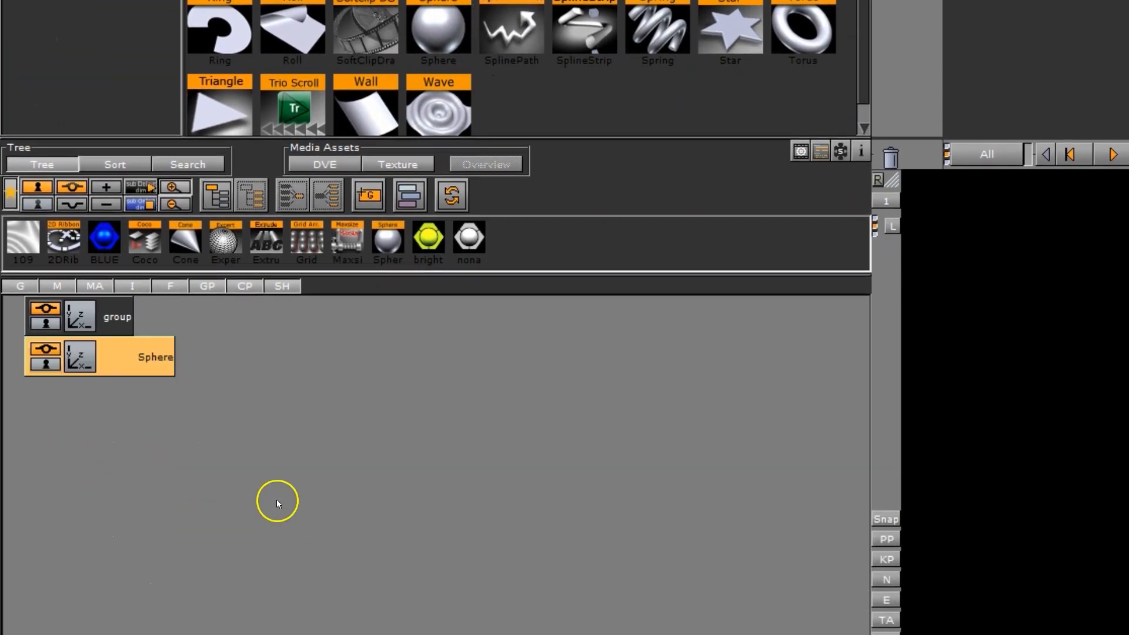
pyautogui.click(44, 362)
pyautogui.click(43, 368)
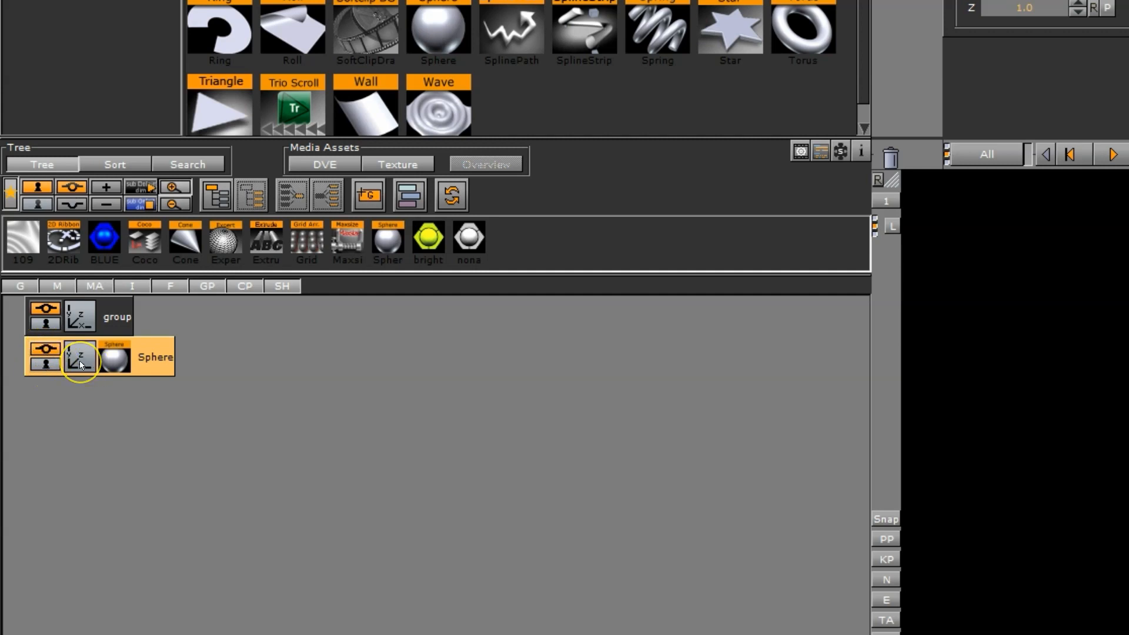
pyautogui.click(116, 363)
pyautogui.moveTo(158, 369); pyautogui.dragTo(176, 324)
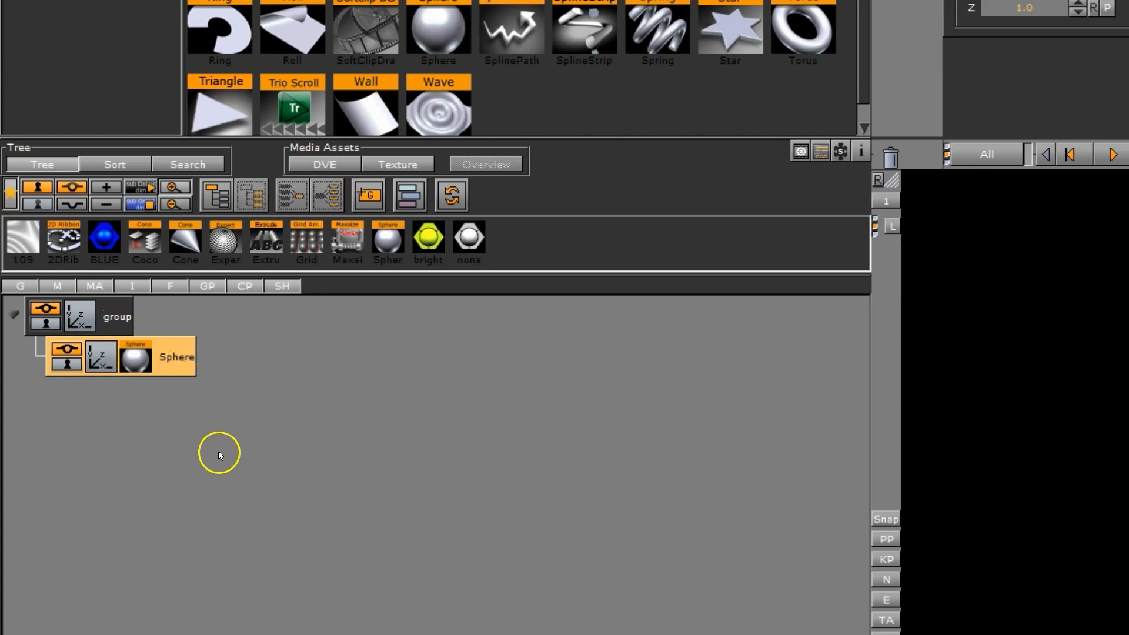
# Duplicate the sphere inside the group and apply the yellow bright material to the whole group container.
pyautogui.keyDown('ctrl'); pyautogui.moveTo(176, 358); pyautogui.dragTo(101, 388); pyautogui.keyUp('ctrl')
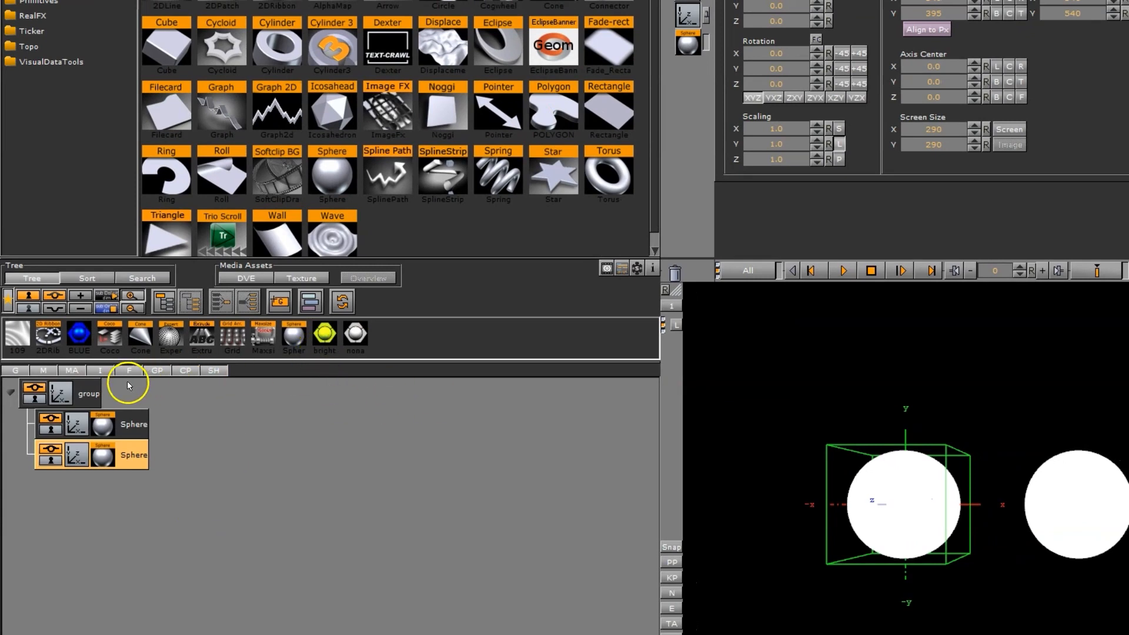
pyautogui.click(90, 399)
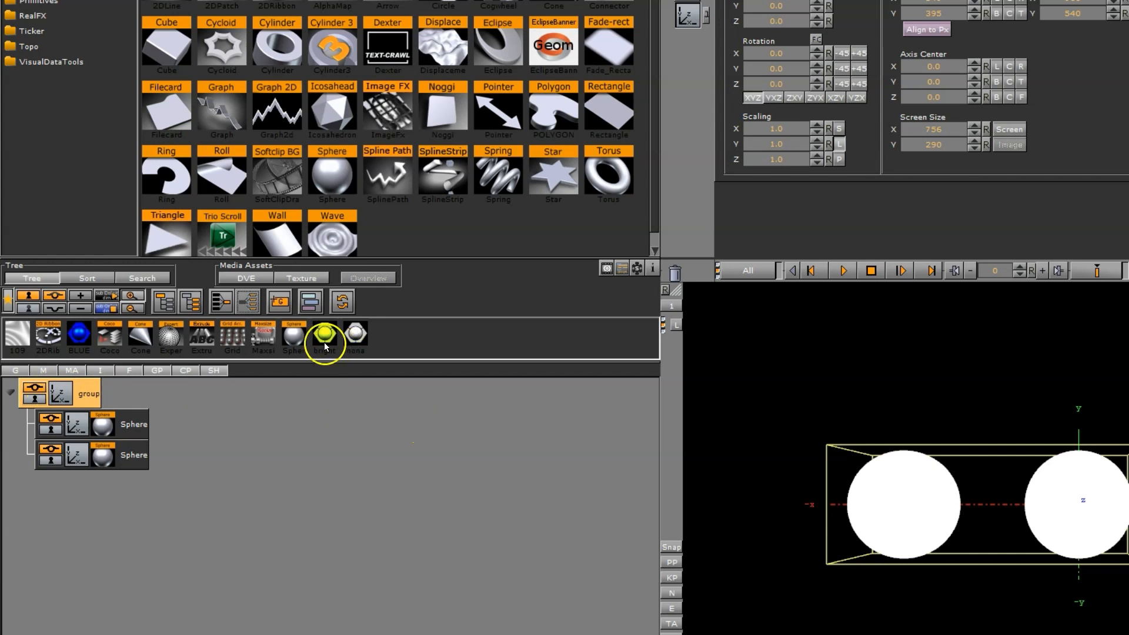
pyautogui.moveTo(320, 339); pyautogui.dragTo(80, 394)
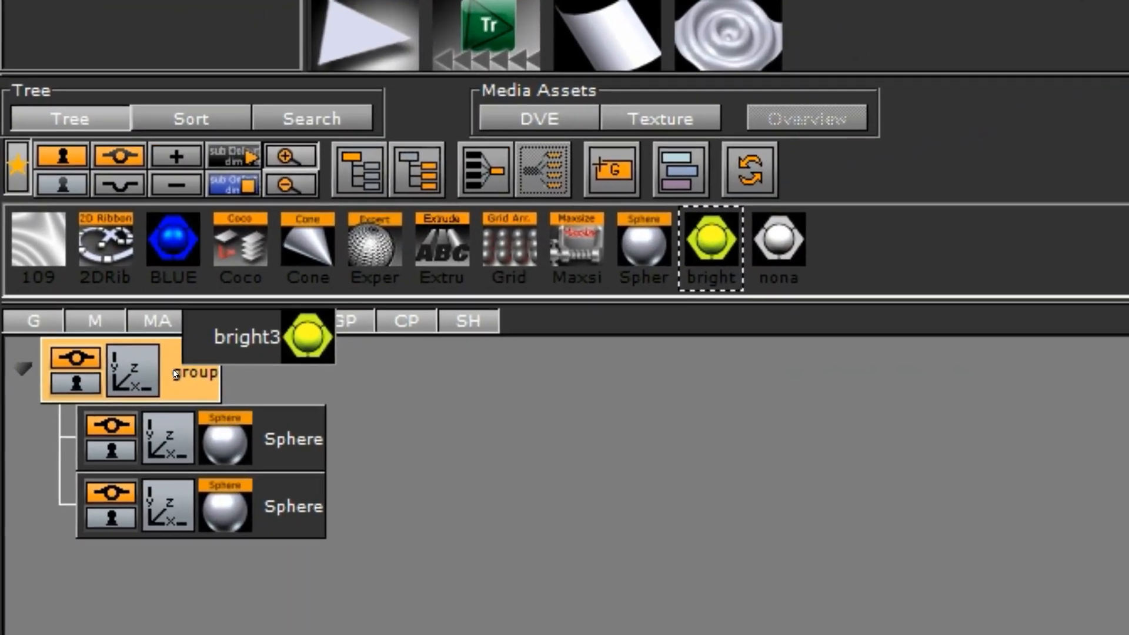
pyautogui.moveTo(174, 374); pyautogui.dragTo(175, 376)
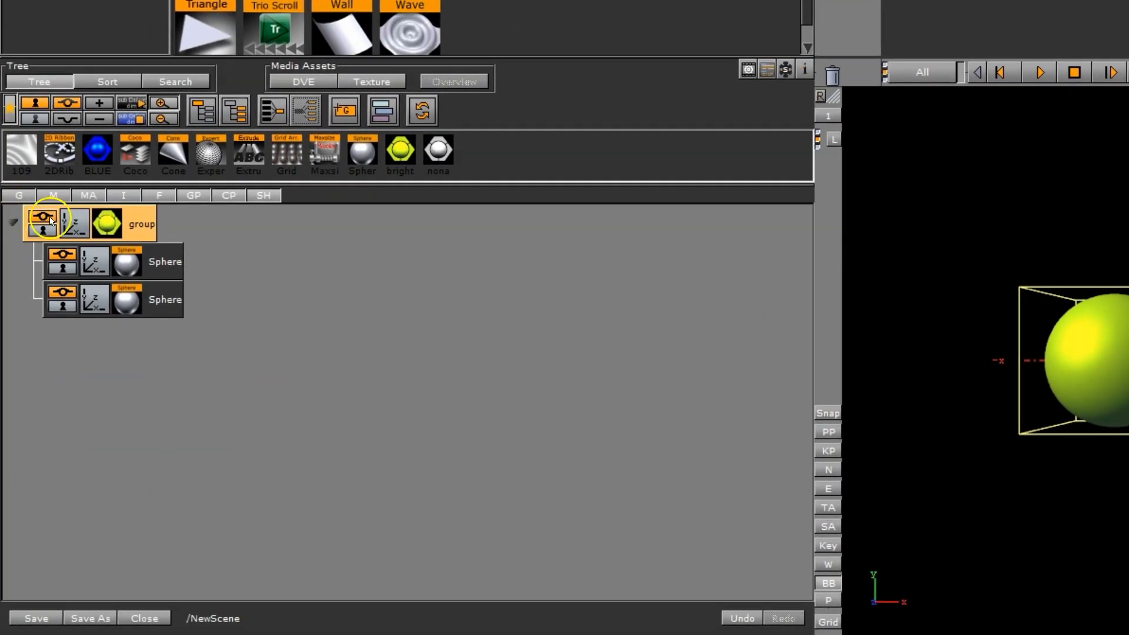
pyautogui.click(51, 221)
pyautogui.moveTo(398, 131); pyautogui.dragTo(411, 70)
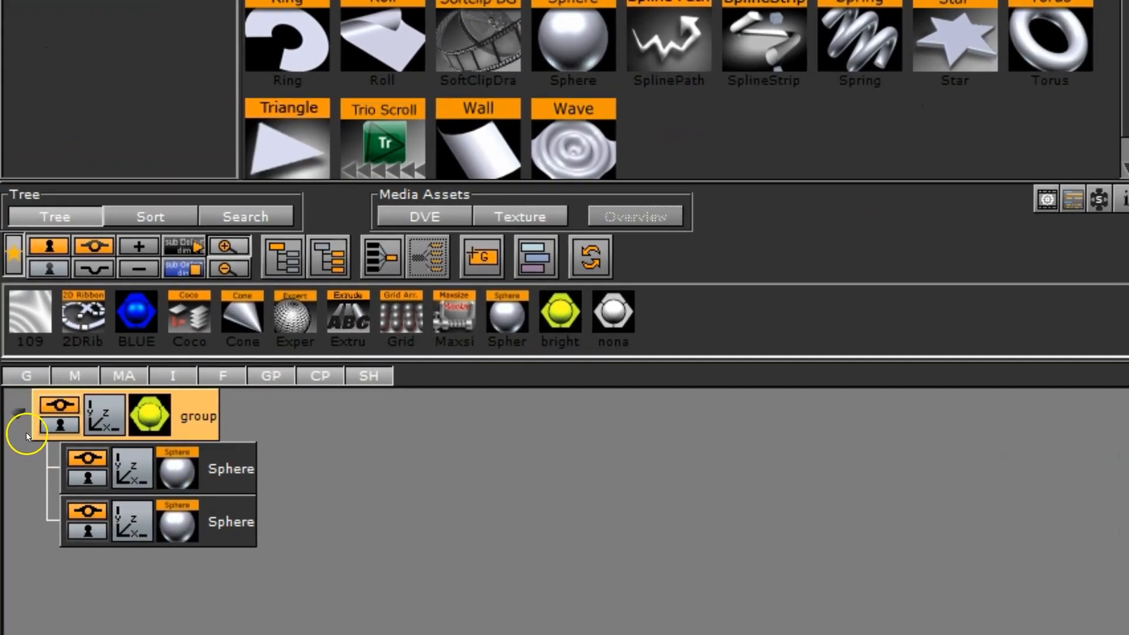
# Collapse the group container and duplicate it until the tree holds seven group containers.
pyautogui.click(12, 417)
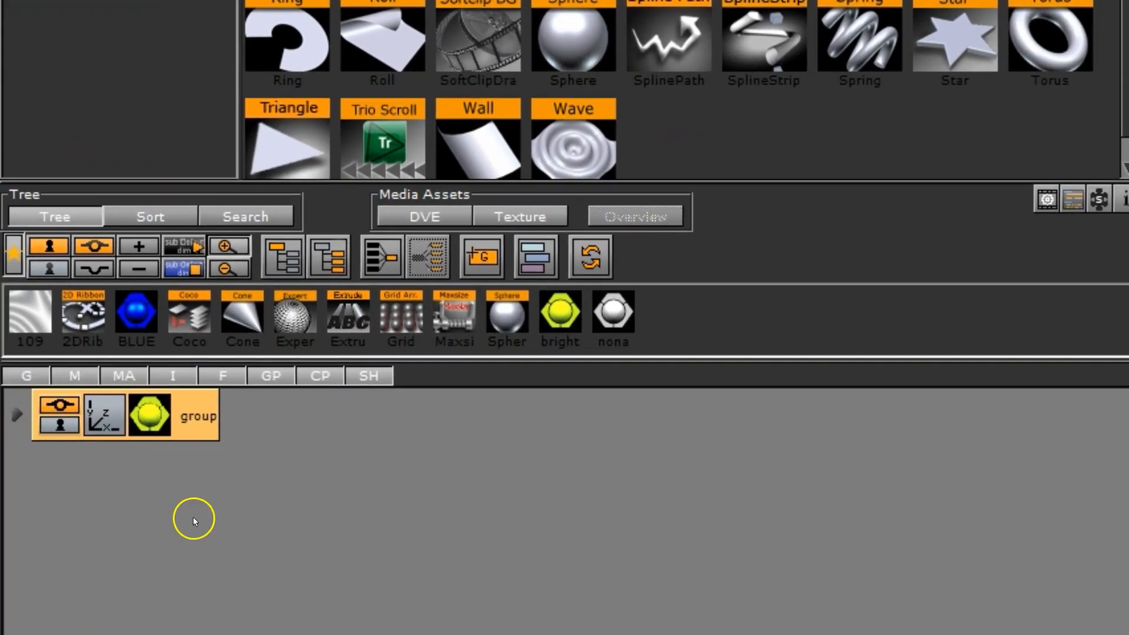
pyautogui.keyDown('ctrl'); pyautogui.moveTo(200, 427); pyautogui.dragTo(361, 612); pyautogui.keyUp('ctrl')
pyautogui.keyDown('ctrl'); pyautogui.rightClick(113, 513); pyautogui.keyUp('ctrl')
pyautogui.keyDown('ctrl'); pyautogui.rightClick(112, 507); pyautogui.keyUp('ctrl')
pyautogui.keyDown('ctrl'); pyautogui.rightClick(112, 508); pyautogui.keyUp('ctrl')
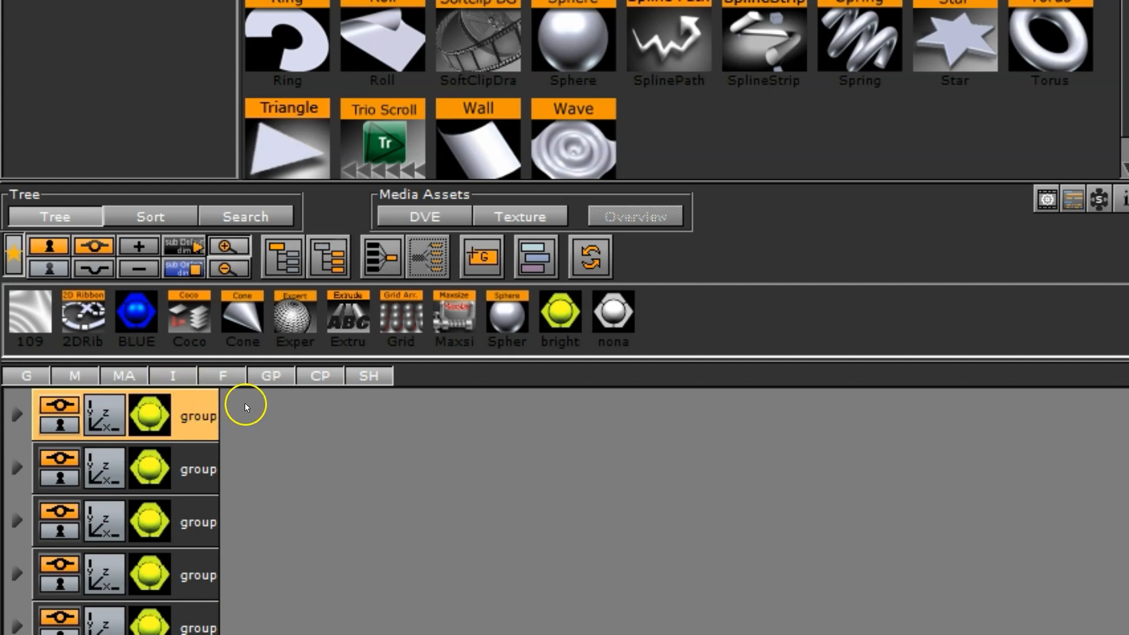
# Select all seven group containers and place them together under a new parent container.
pyautogui.keyDown('ctrl'); pyautogui.click(200, 469); pyautogui.keyUp('ctrl')
pyautogui.keyDown('ctrl'); pyautogui.click(210, 525); pyautogui.keyUp('ctrl')
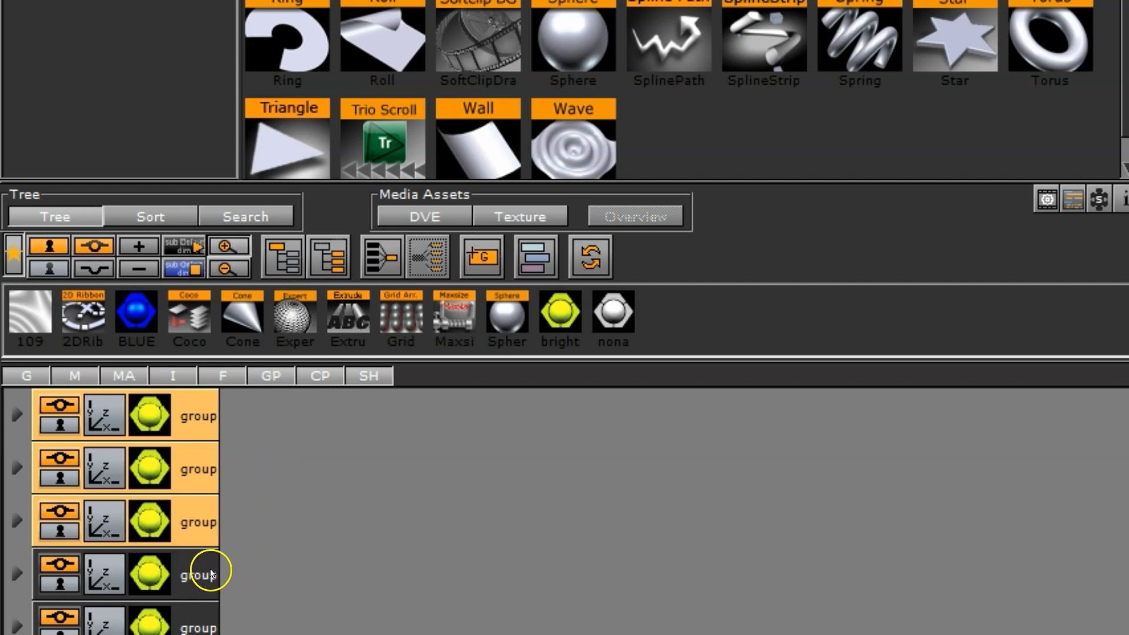
pyautogui.keyDown('ctrl'); pyautogui.click(213, 567); pyautogui.keyUp('ctrl')
pyautogui.click(205, 432)
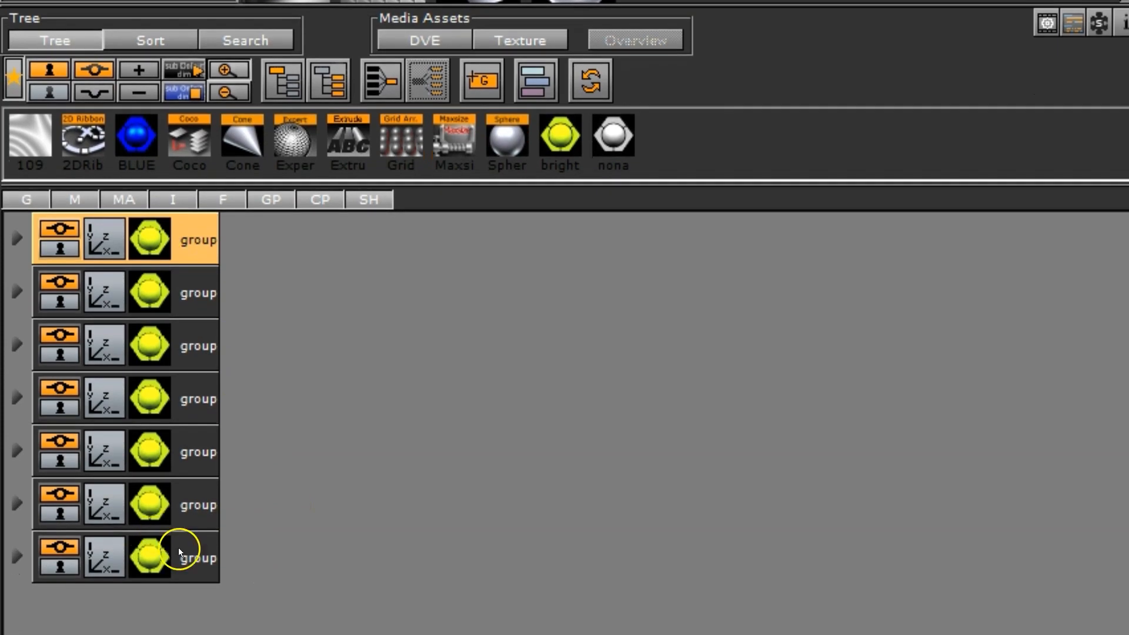
pyautogui.keyDown('shift'); pyautogui.click(189, 556); pyautogui.keyUp('shift')
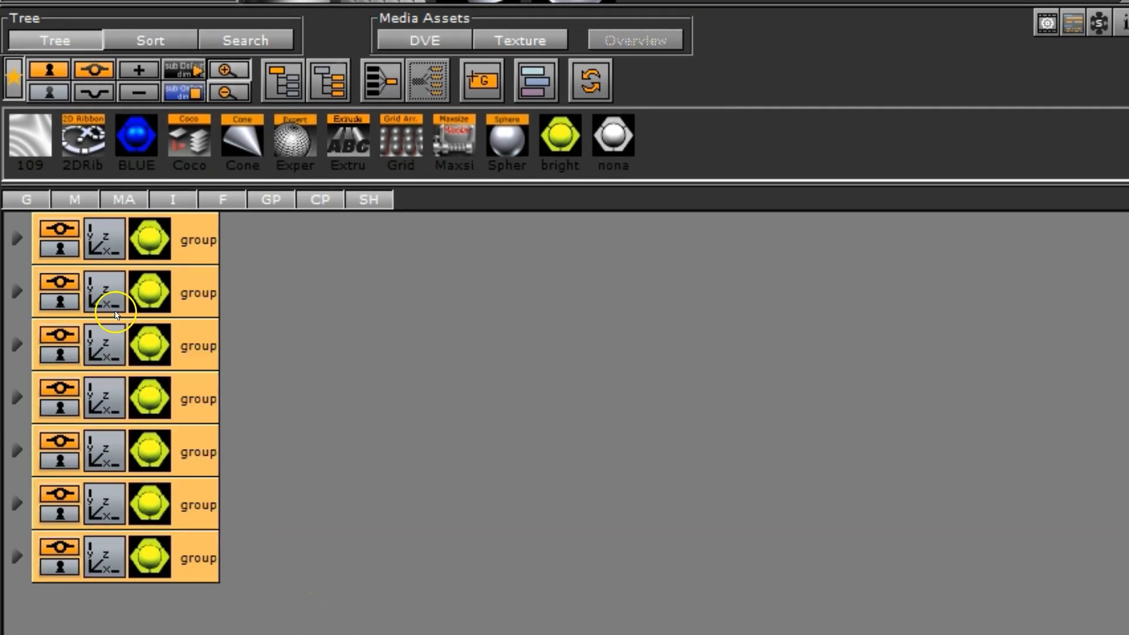
pyautogui.click(282, 75)
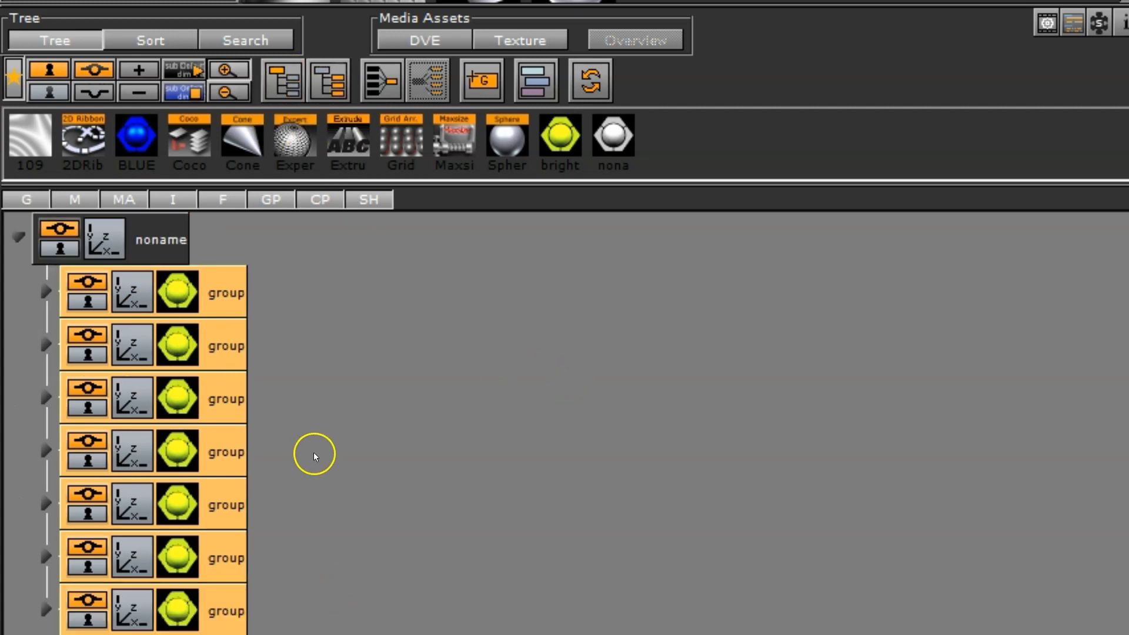
# Add another group container at the top of the tree and nest the noname container inside it.
pyautogui.click(179, 266)
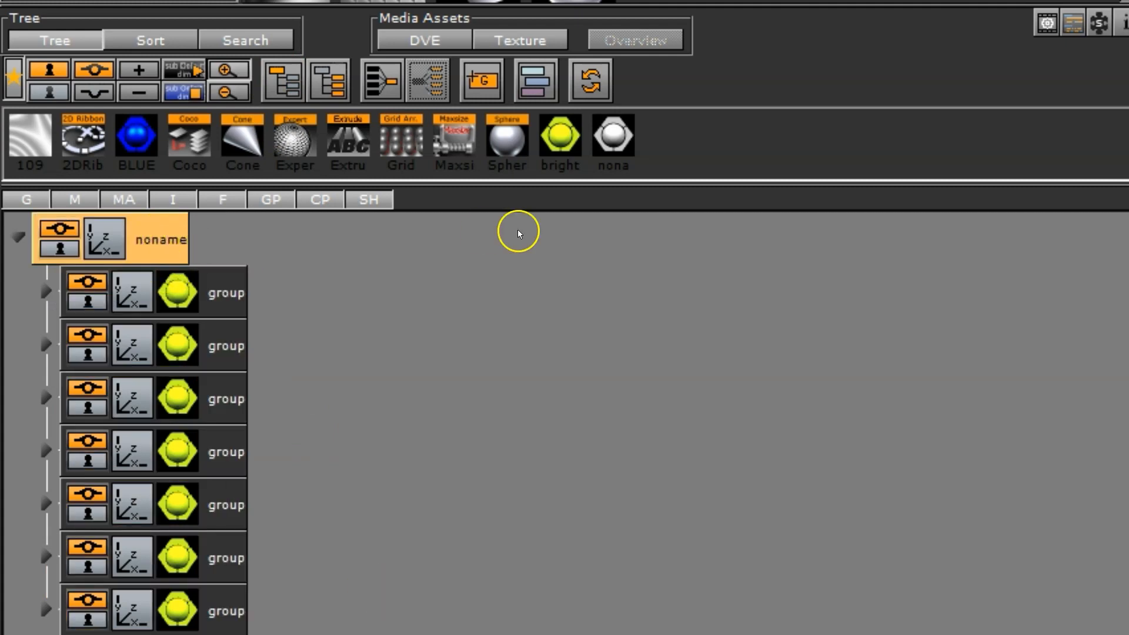
pyautogui.moveTo(482, 81); pyautogui.dragTo(85, 220)
pyautogui.moveTo(154, 292); pyautogui.dragTo(171, 240)
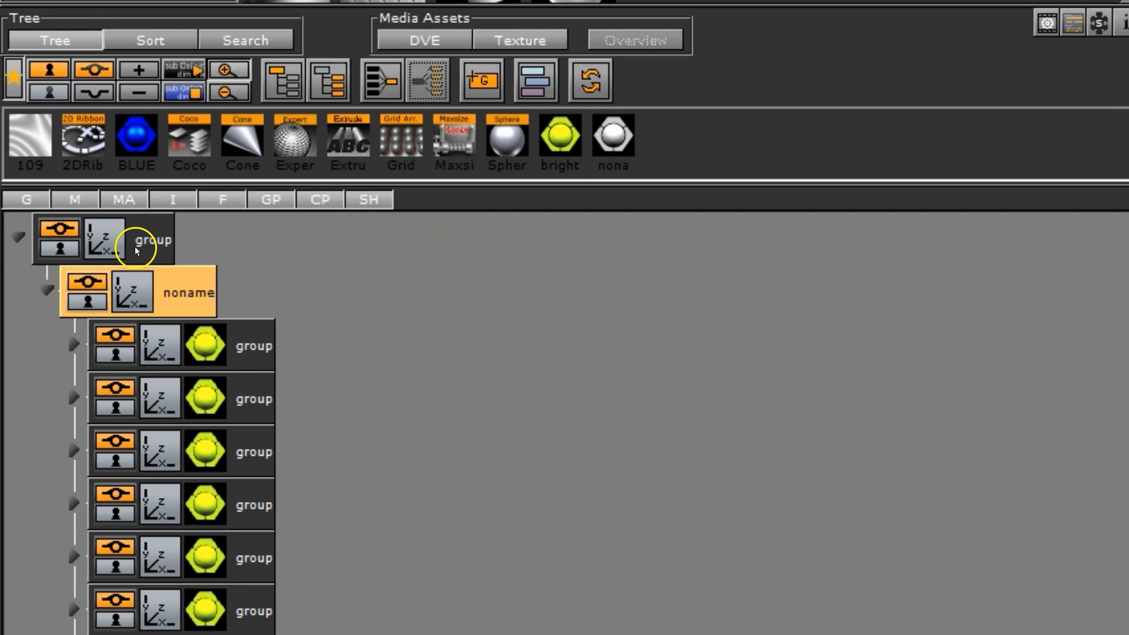
pyautogui.click(181, 236)
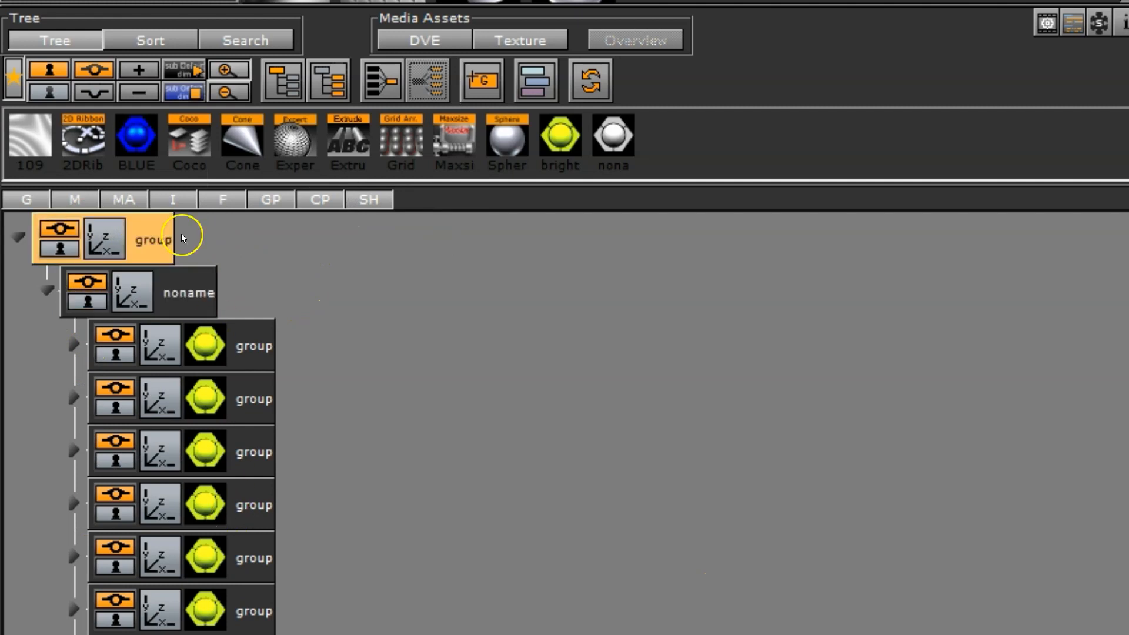
# Rename the noname container as 1 and its first four child groups as 2, 3, 3 and 3.
pyautogui.doubleClick(193, 295)
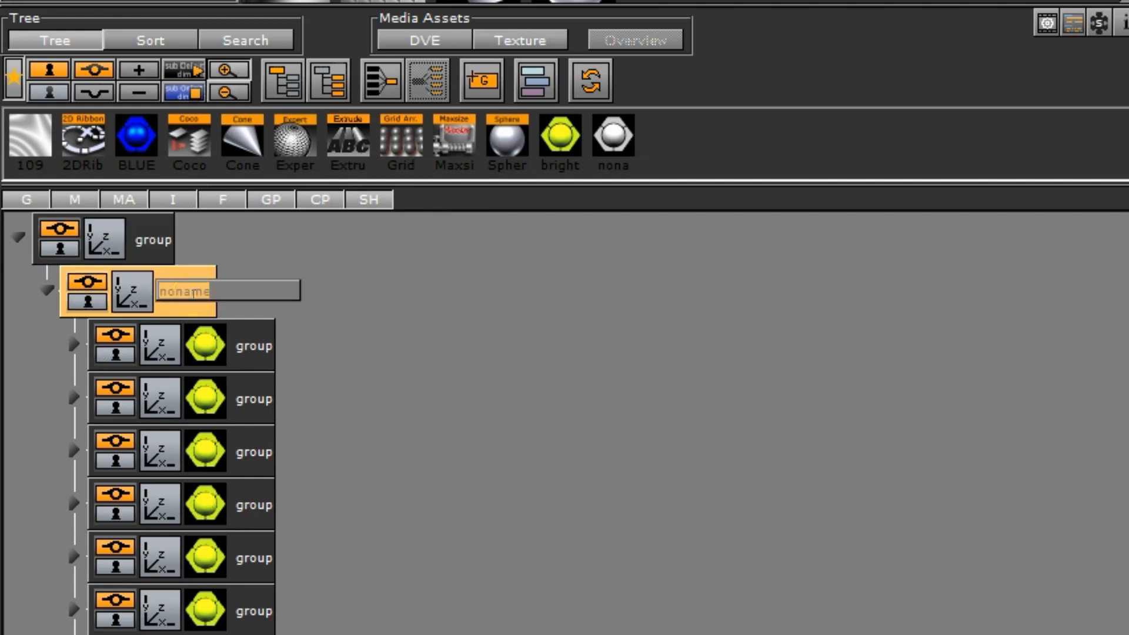
pyautogui.write('1')
pyautogui.press('Tab')
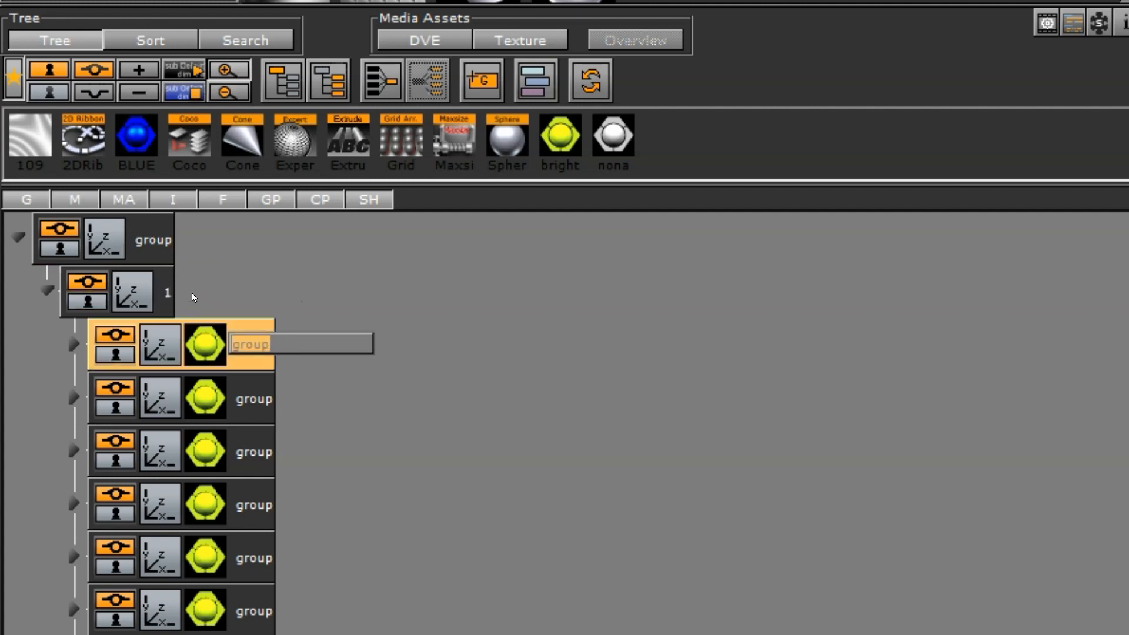
pyautogui.write('2')
pyautogui.press('Tab')
pyautogui.write('3')
pyautogui.press('Tab')
pyautogui.write('3')
pyautogui.press('Tab')
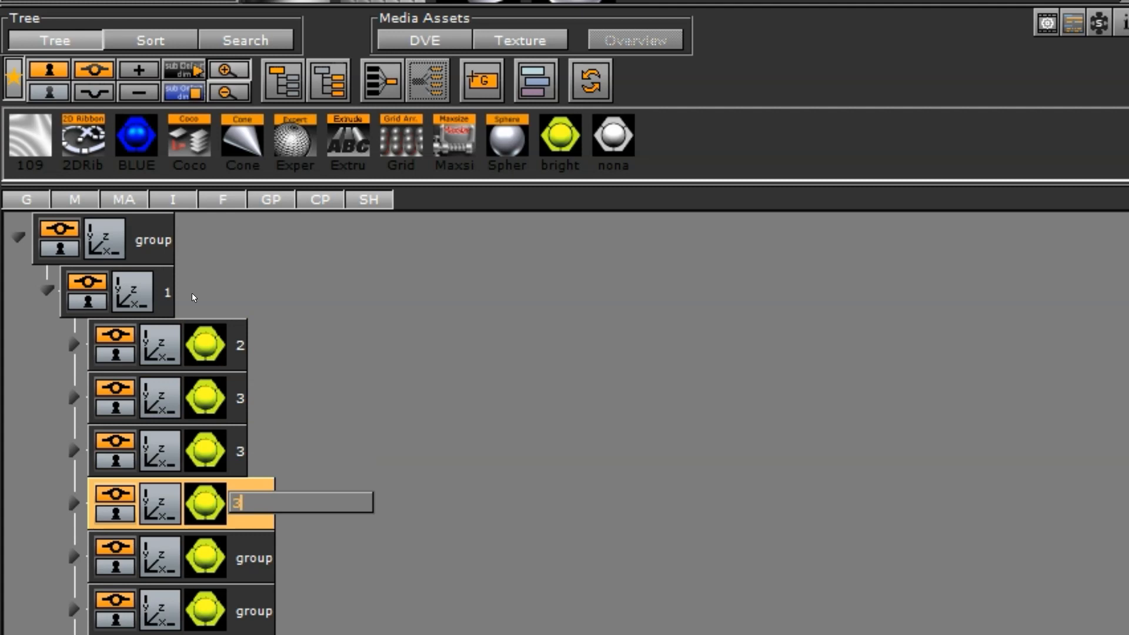
pyautogui.write('3')
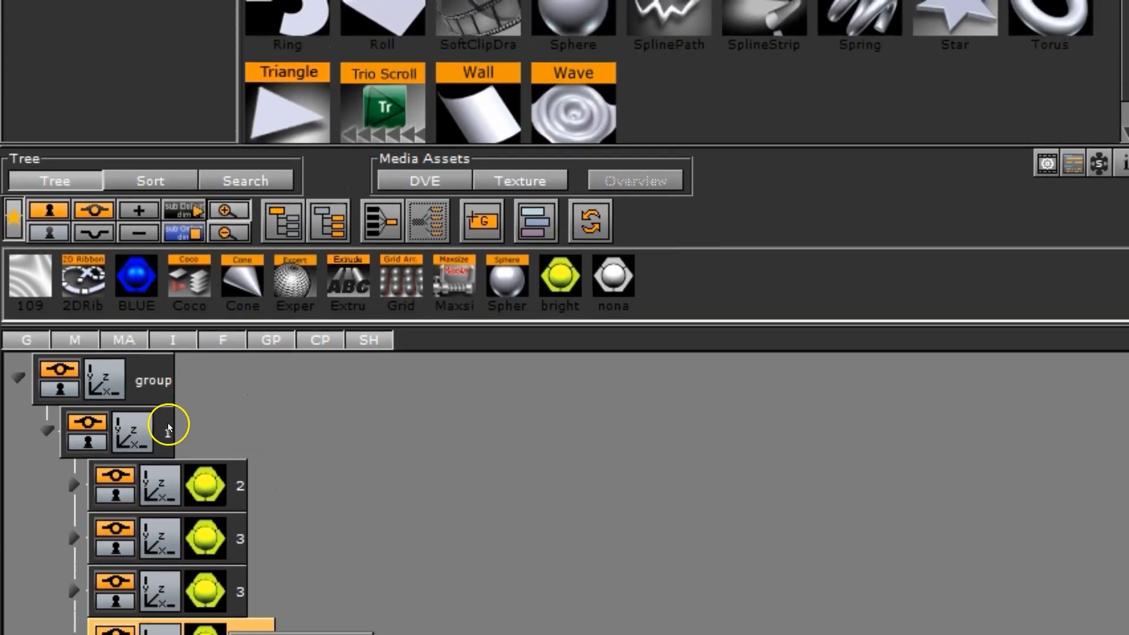
# Merge container 1 with all its child groups into a single geometry container.
pyautogui.click(168, 416)
pyautogui.rightClick(167, 416)
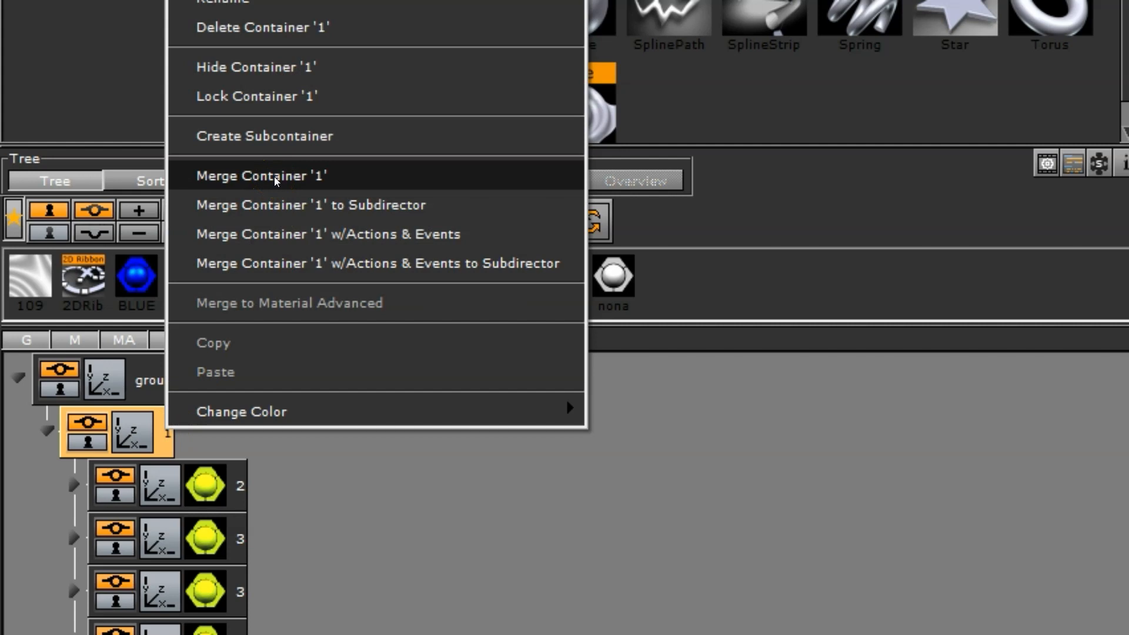
pyautogui.click(171, 434)
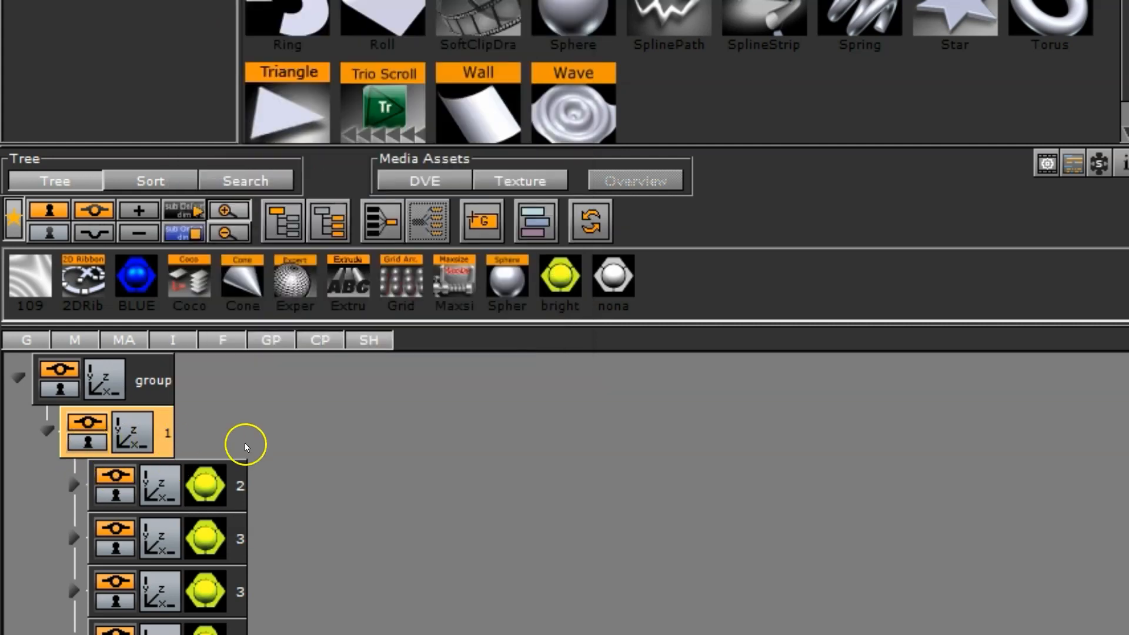
pyautogui.rightClick(171, 433)
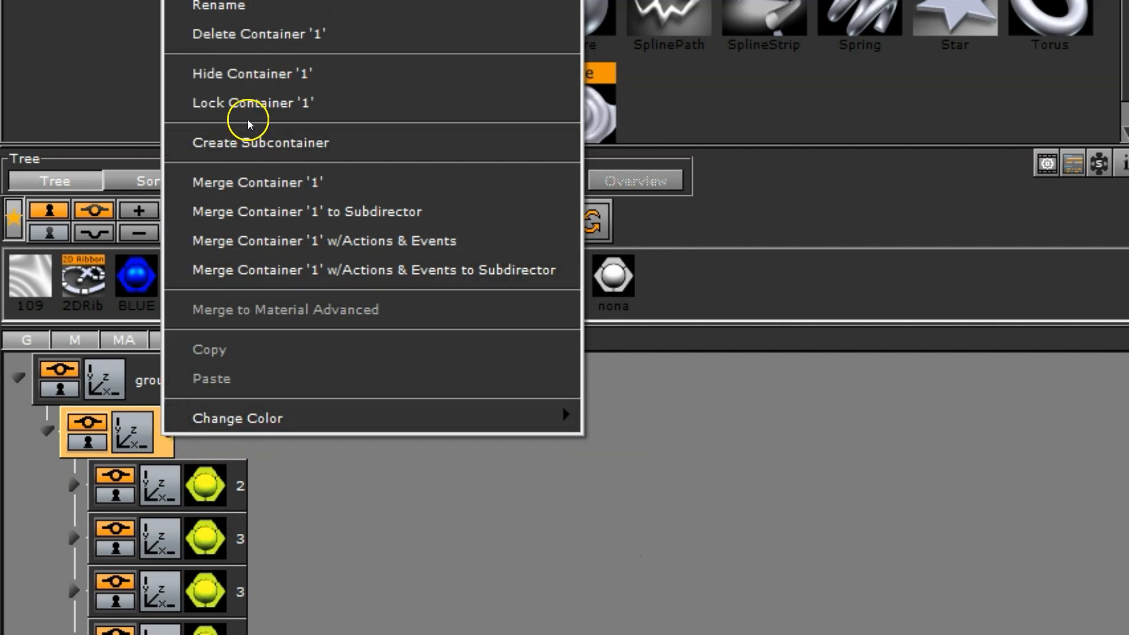
pyautogui.click(274, 180)
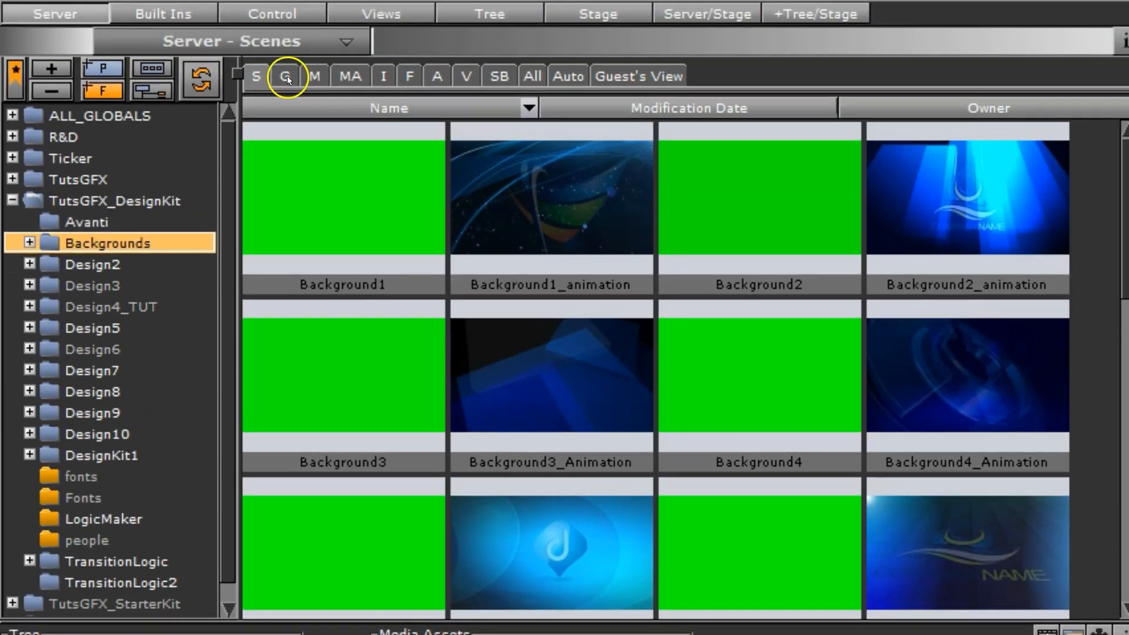
# Save the merged geometry of container 1 to the server's ALL_GLOBALS geometries under the name 1.
pyautogui.click(285, 76)
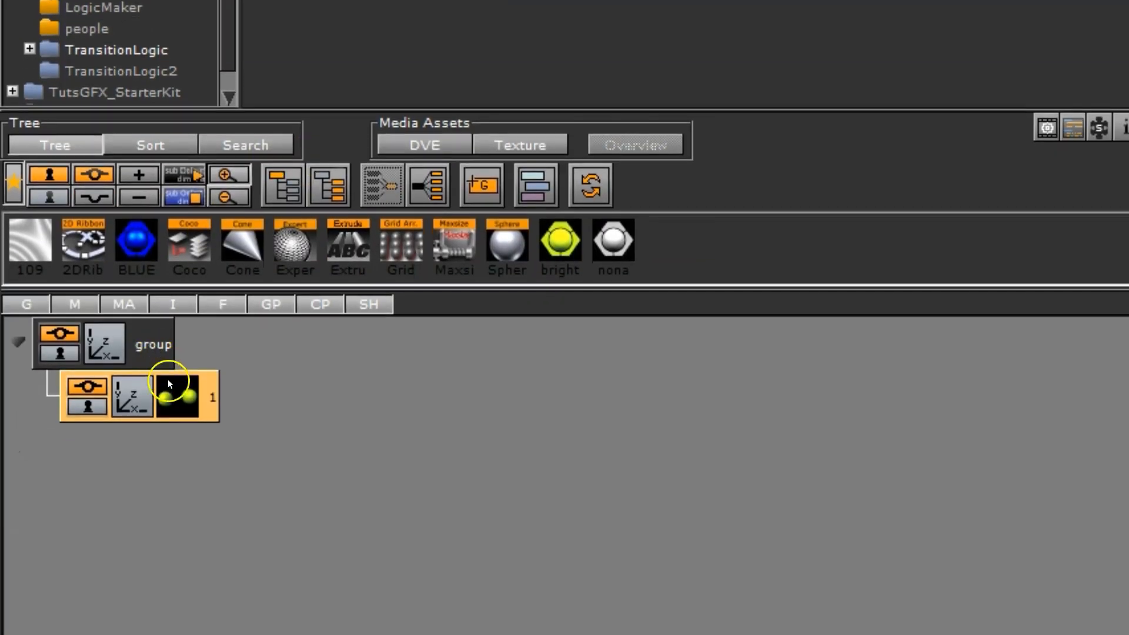
pyautogui.moveTo(177, 561); pyautogui.dragTo(623, 265)
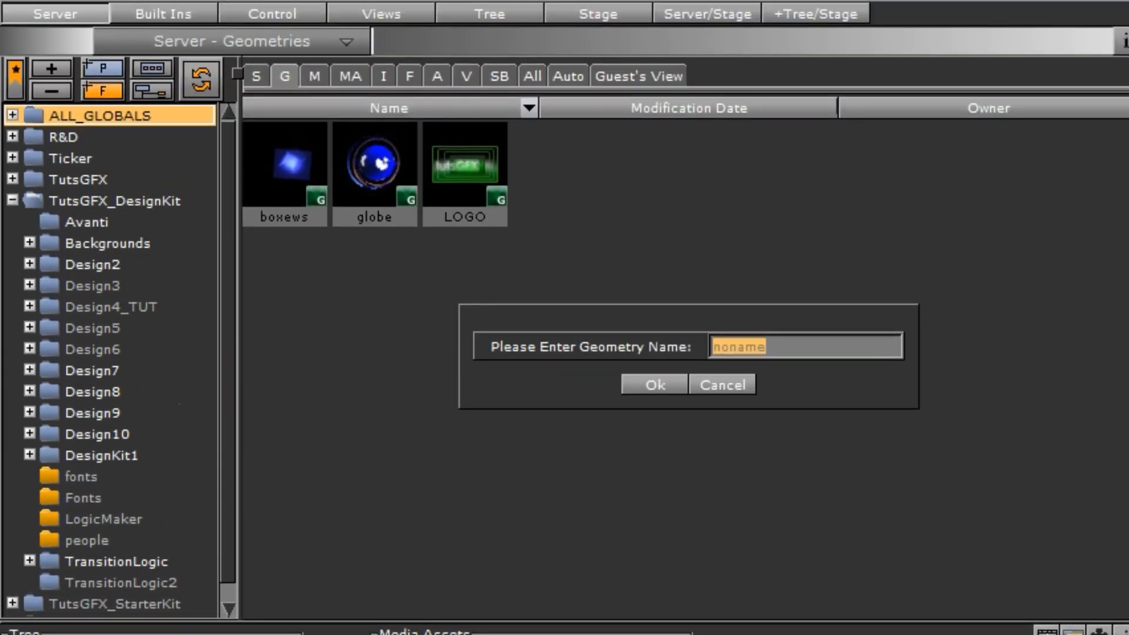
pyautogui.write('1')
pyautogui.press('Return')
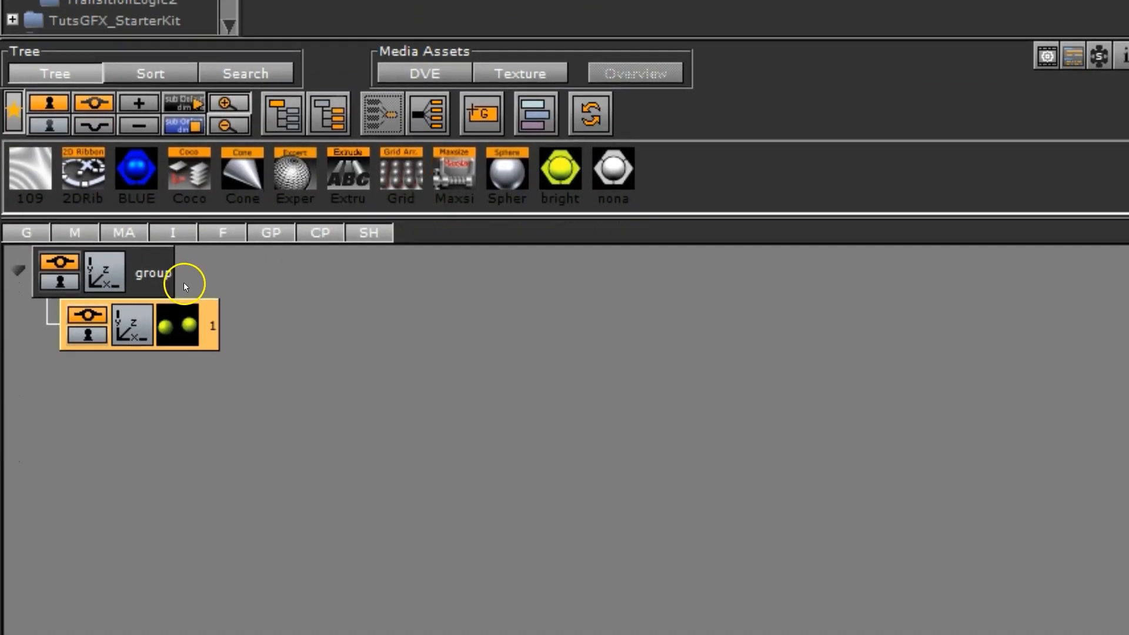
# Split the merged container 1 back into its child containers and check its restored hierarchy.
pyautogui.rightClick(171, 317)
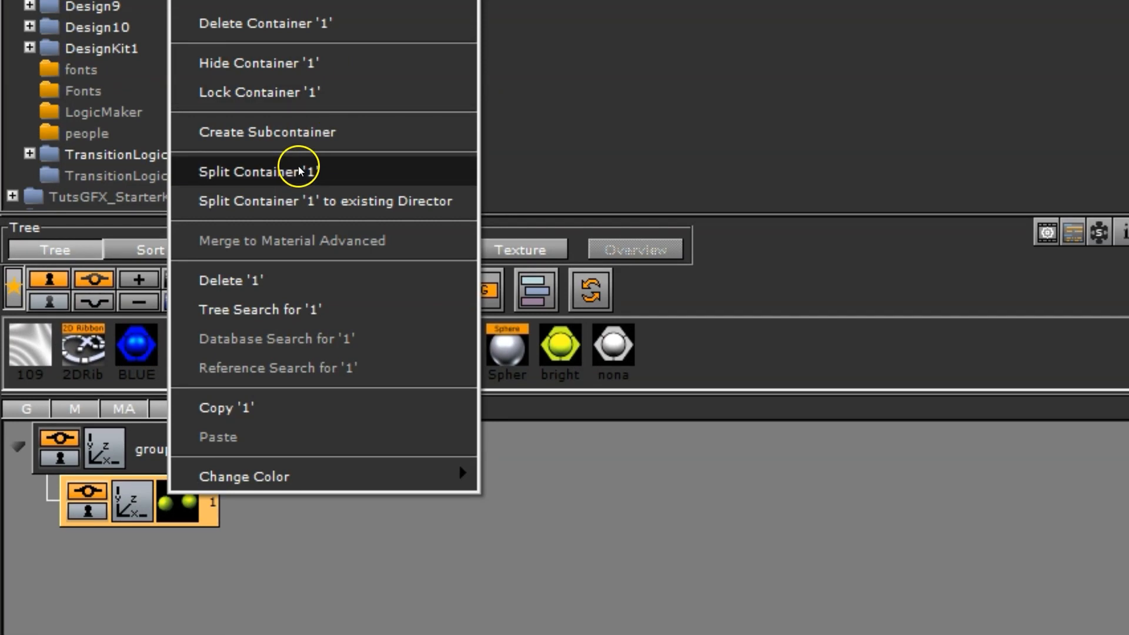
pyautogui.click(299, 171)
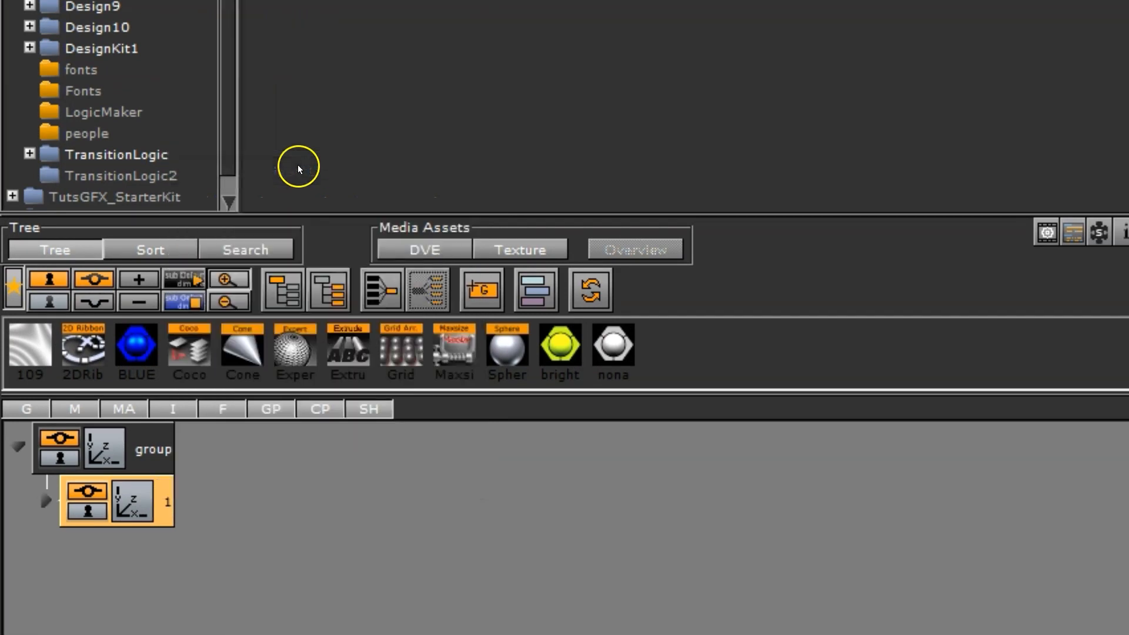
pyautogui.click(46, 500)
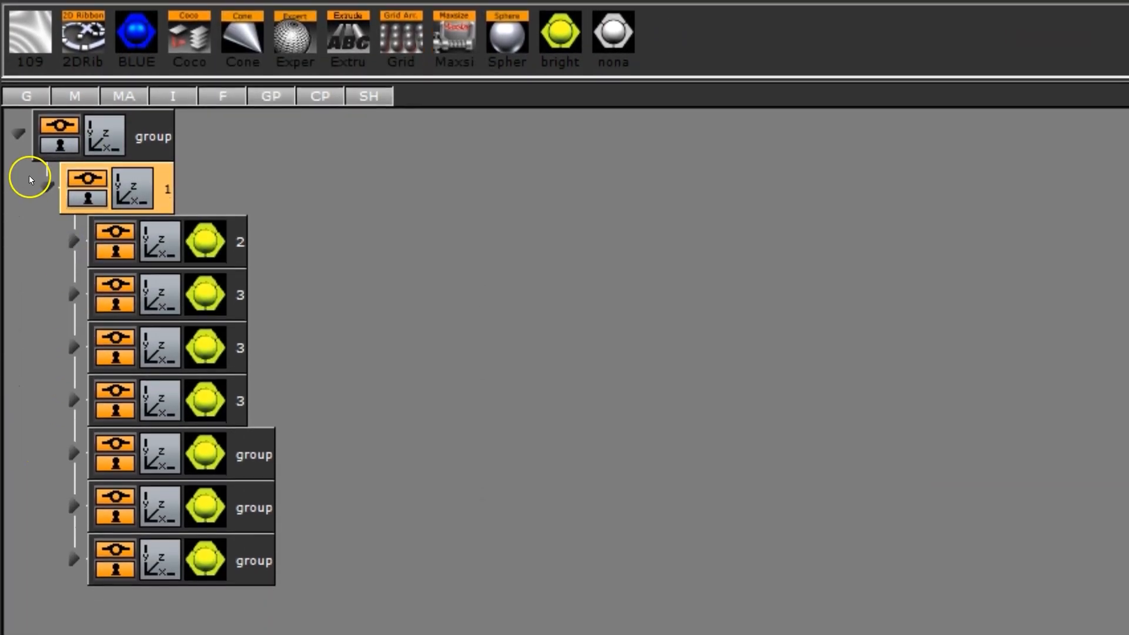
pyautogui.click(46, 500)
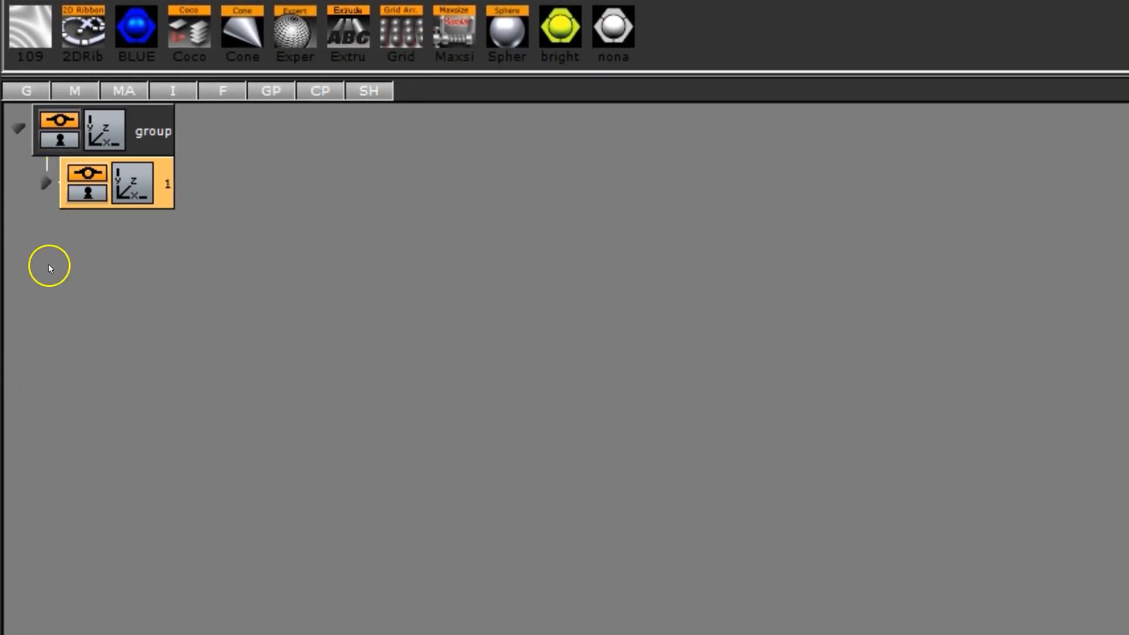
# Add an empty group container above the existing group that holds container 1.
pyautogui.click(155, 124)
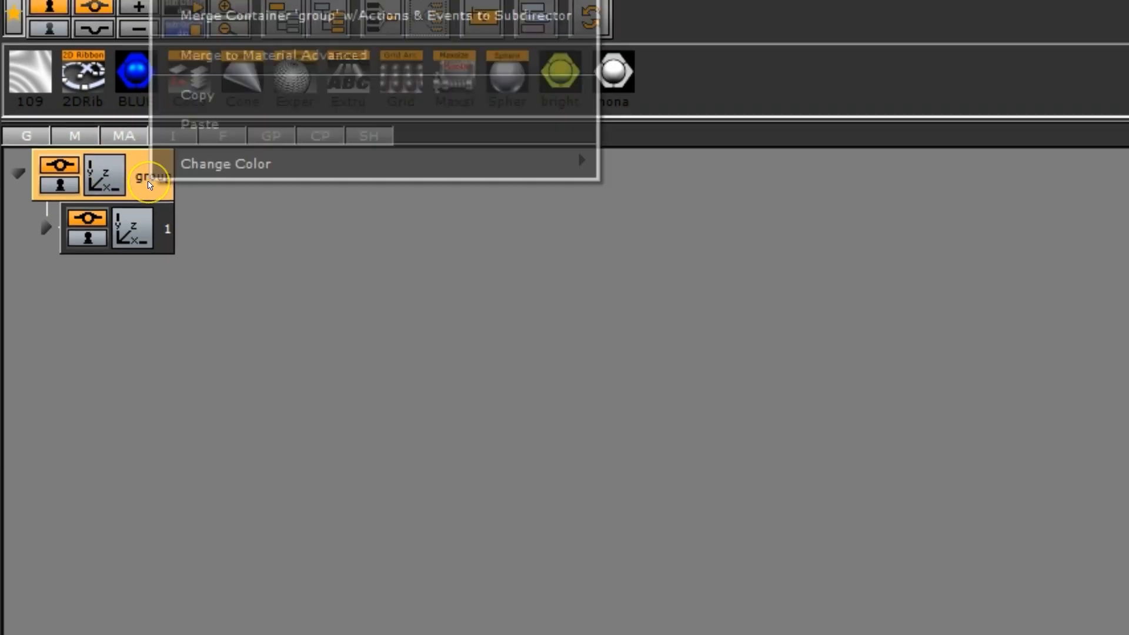
pyautogui.rightClick(144, 131)
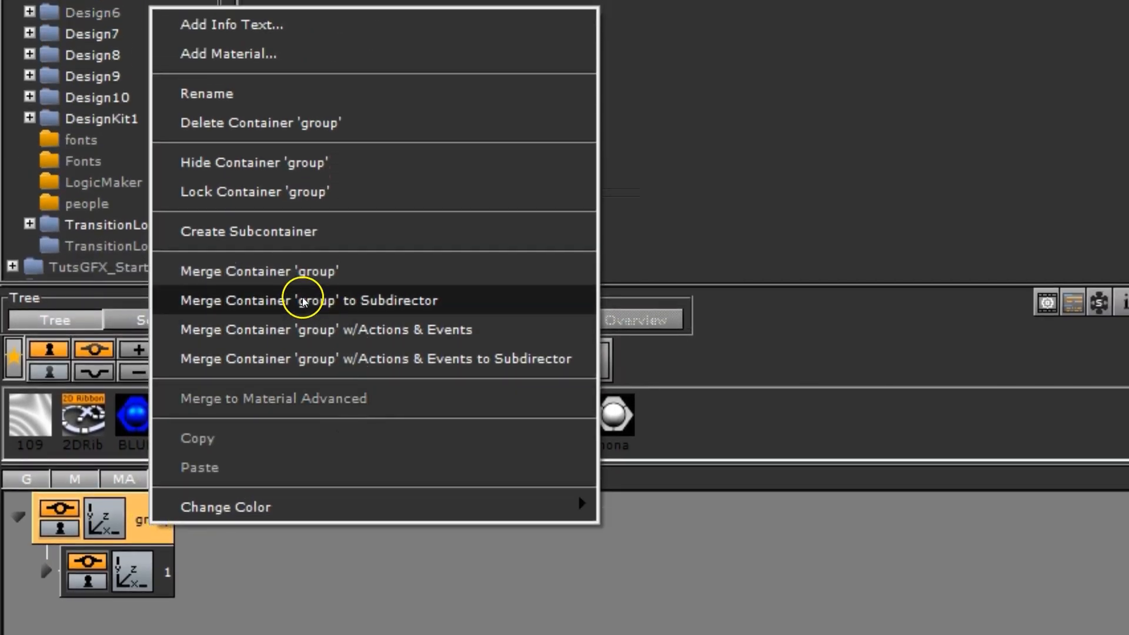
pyautogui.click(286, 230)
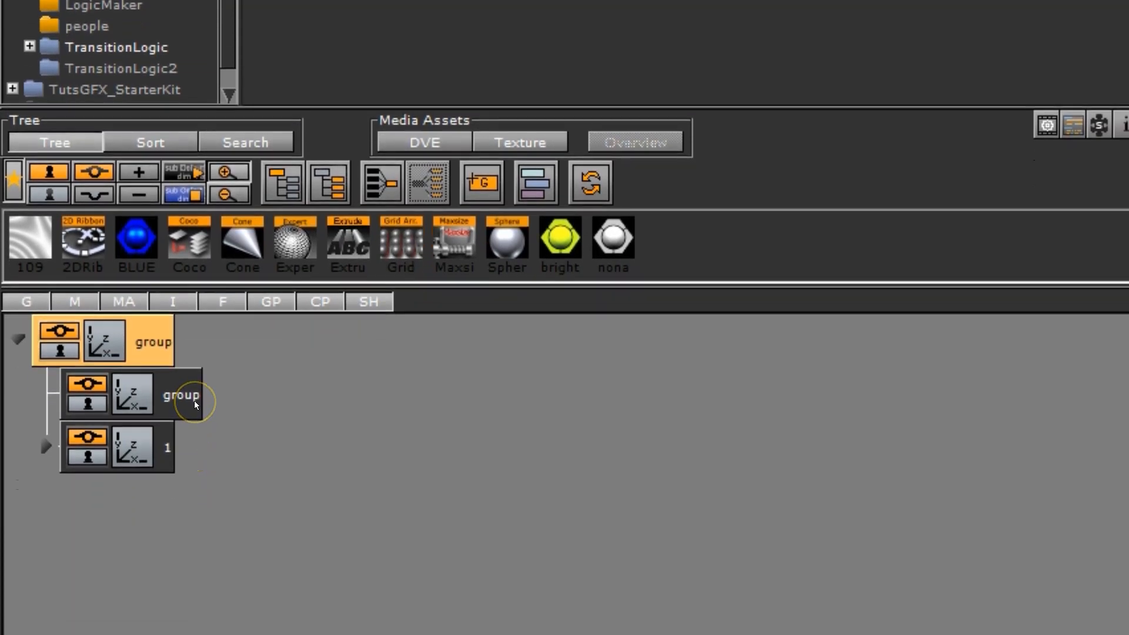
pyautogui.moveTo(195, 579); pyautogui.dragTo(281, 570)
pyautogui.moveTo(281, 360); pyautogui.dragTo(126, 288)
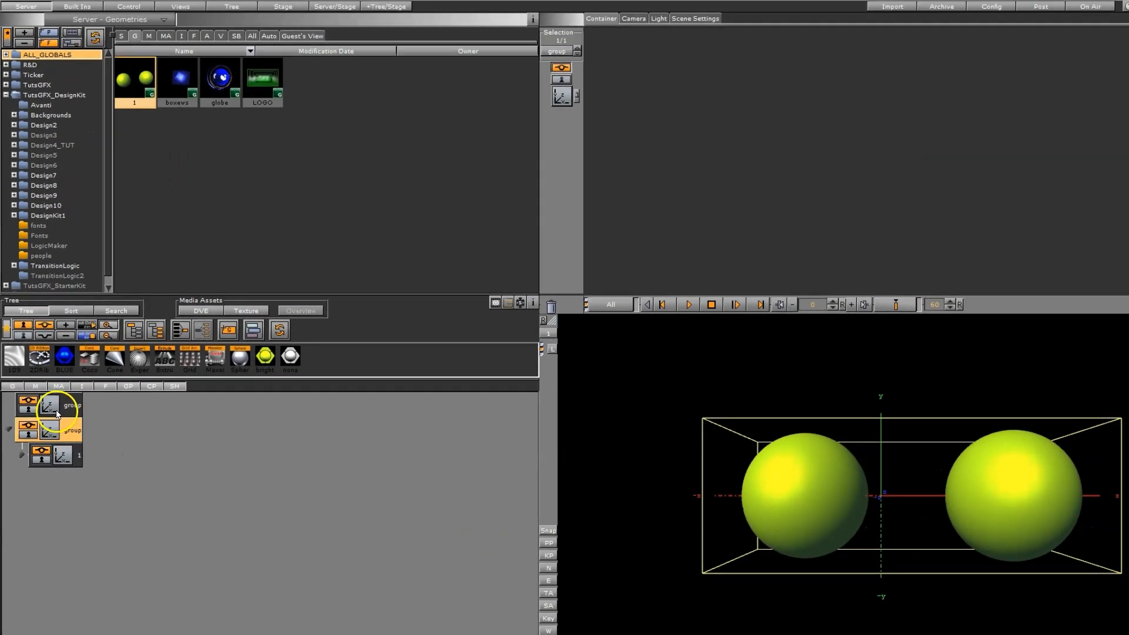